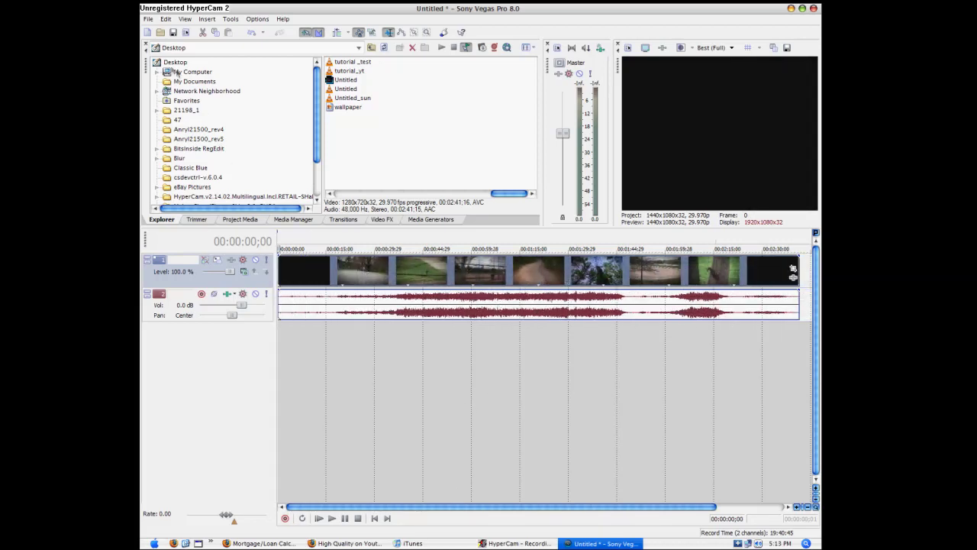
Step: Start a Render As and name the output file 'hey baby let me buy you a DRANK'
left_click(149, 20)
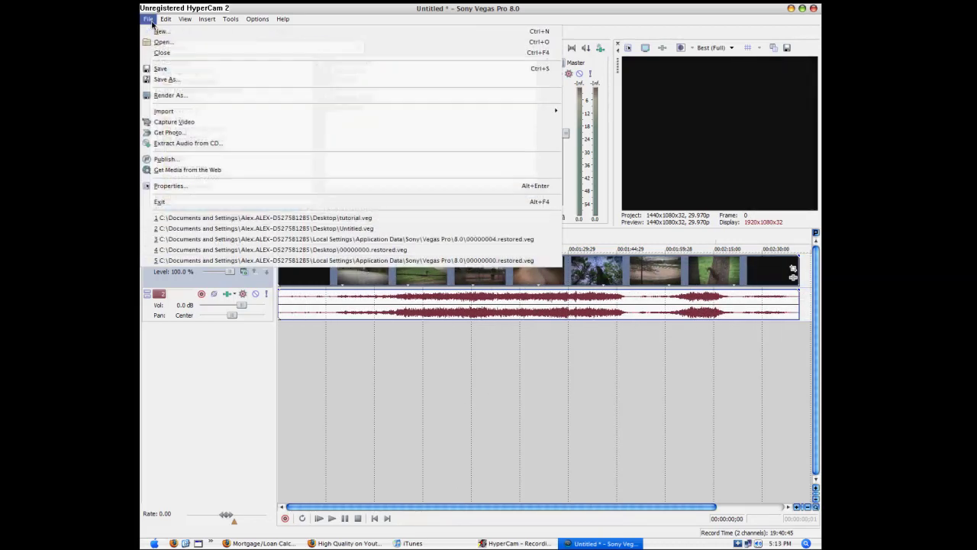
left_click(156, 94)
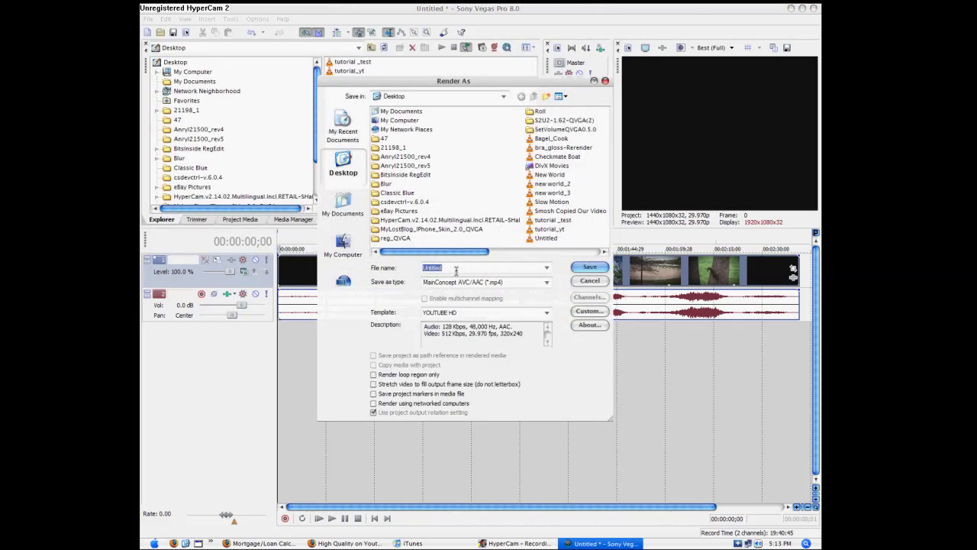
type("hey baby")
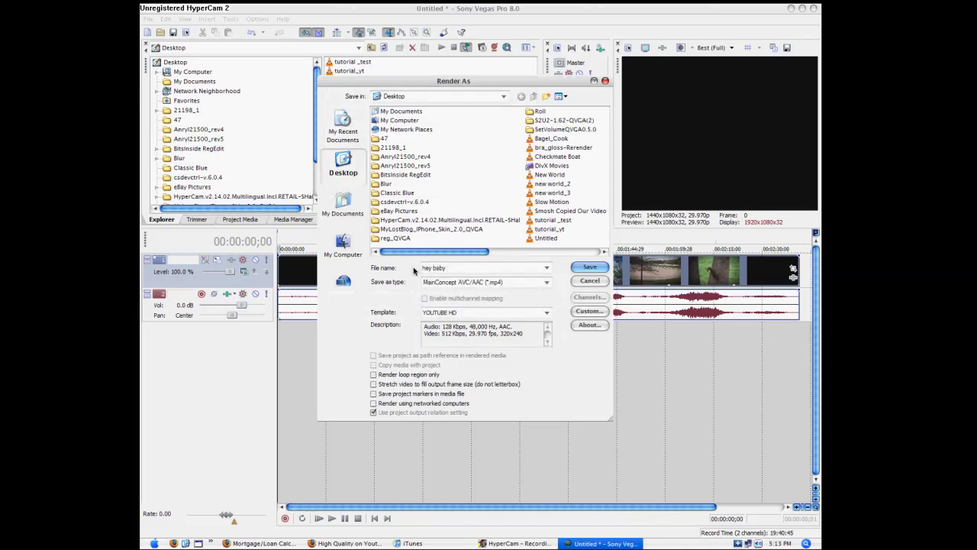
type(" let me buy you a DRANK")
Step: Set the output type to MainConcept AVC/AAC (*.mp4) and open the template's Custom settings
left_click(546, 283)
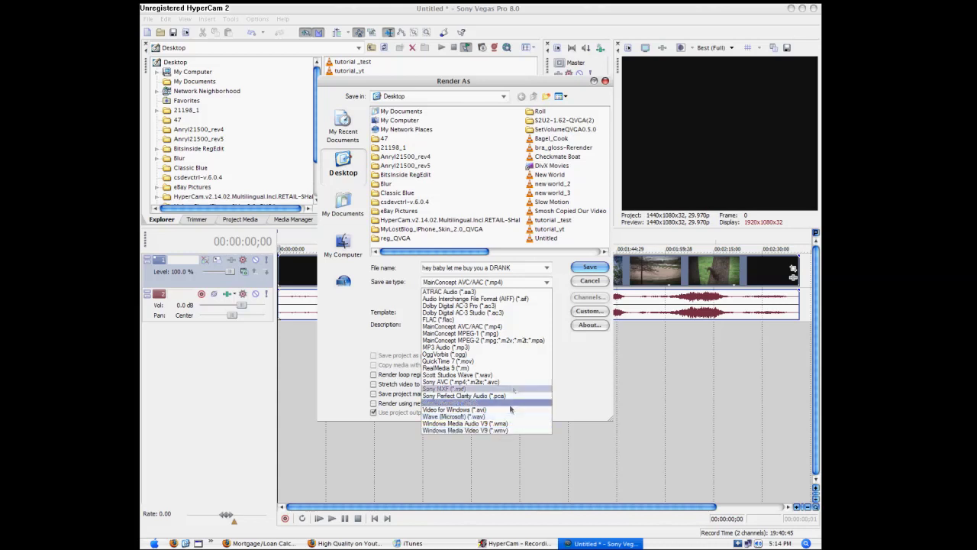
left_click(504, 327)
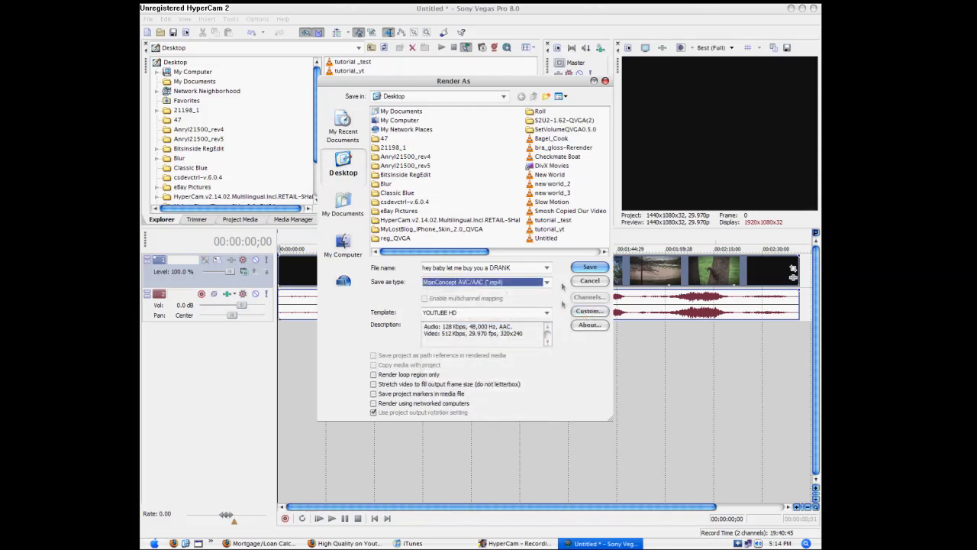
left_click(589, 311)
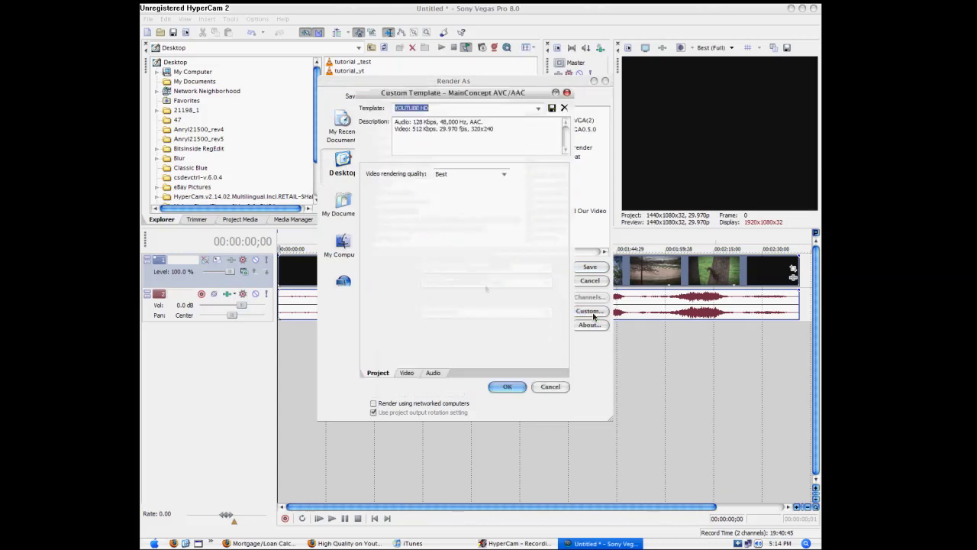
left_click(504, 175)
Step: Leave Video rendering quality on Best, then move to the template's Video settings
left_click(454, 203)
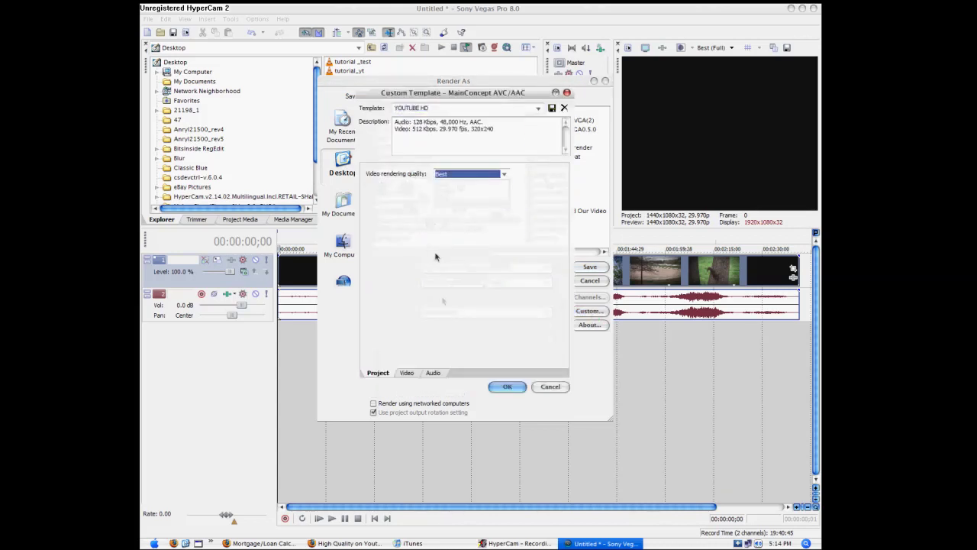
left_click(407, 373)
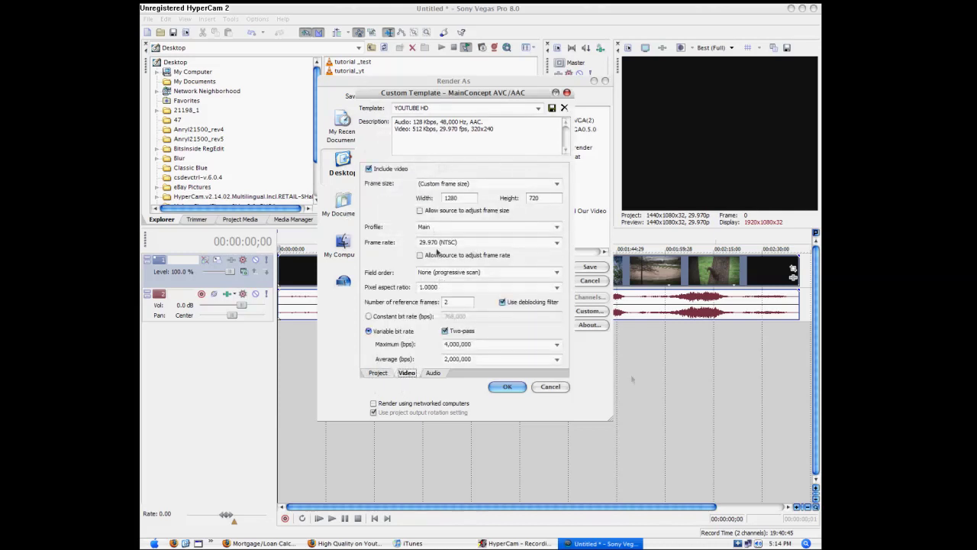
left_click(557, 185)
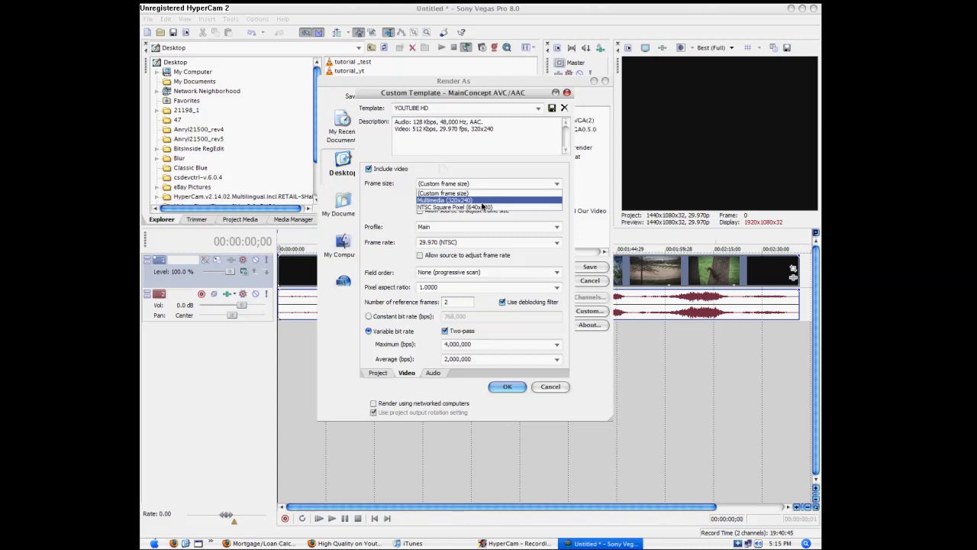
Step: Set a custom 1280x720 frame size, 29.970 fps, and pixel aspect ratio 1.3333
left_click(390, 196)
left_click(445, 185)
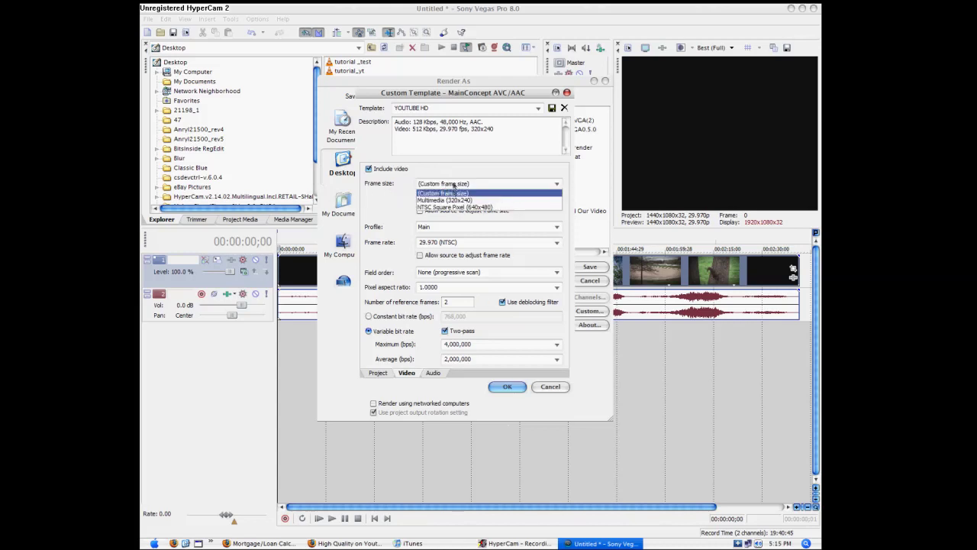
left_click(455, 193)
left_click(452, 198)
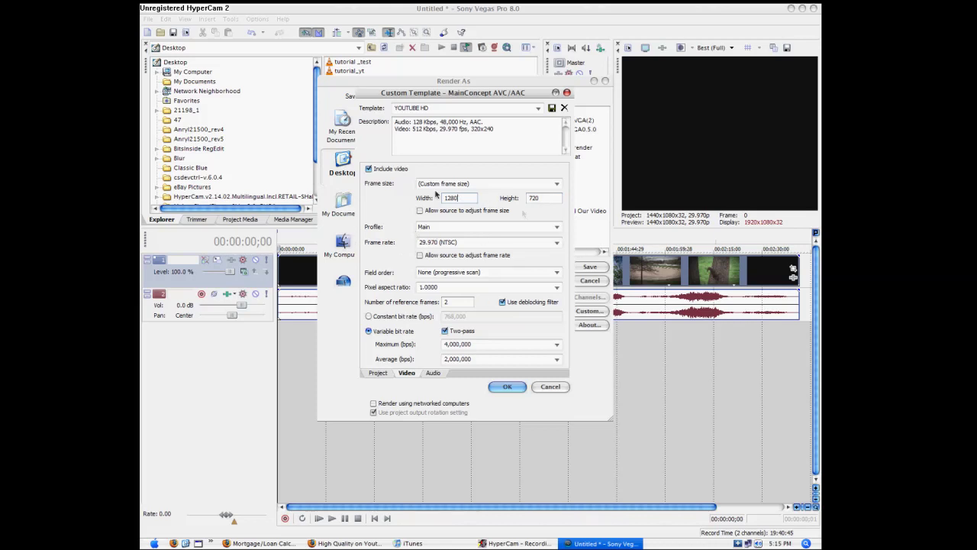
left_click(557, 243)
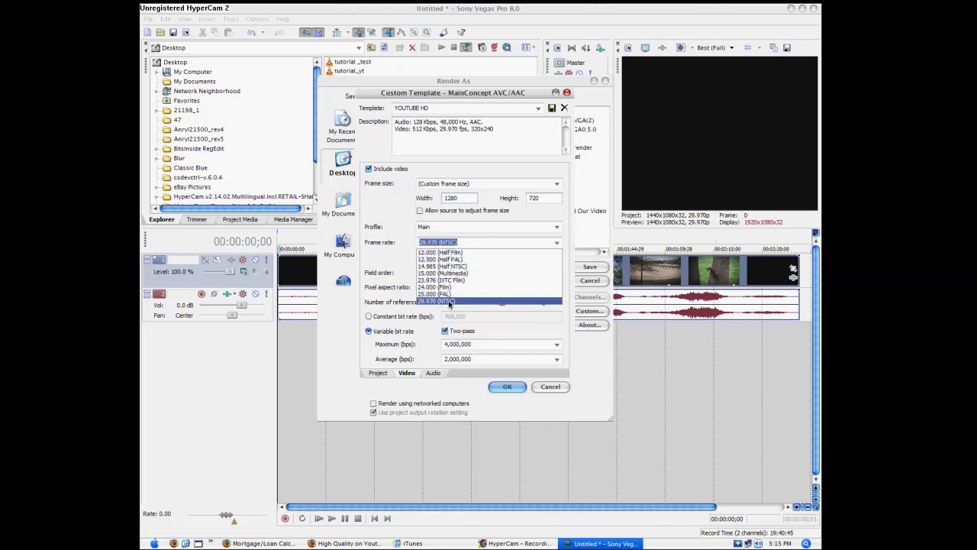
left_click(449, 302)
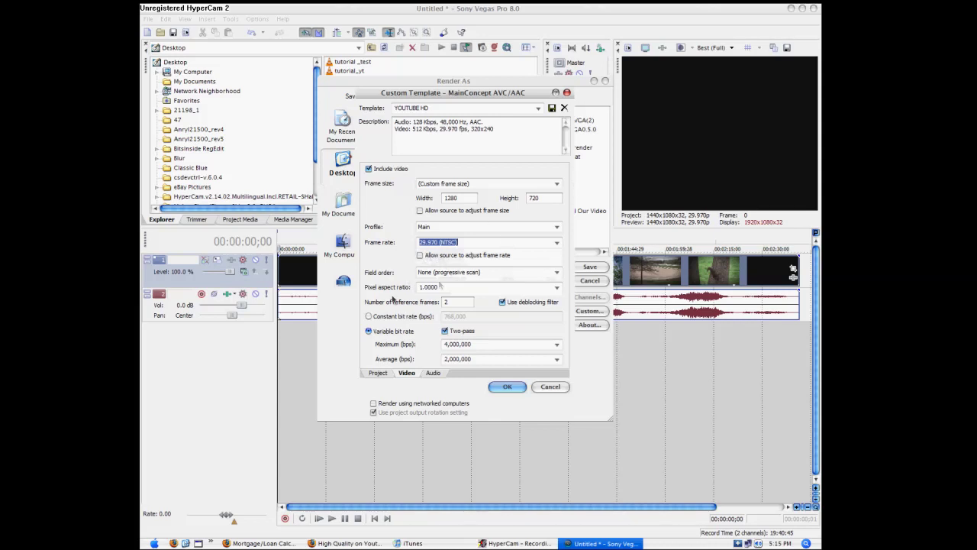
left_click(560, 290)
left_click(394, 261)
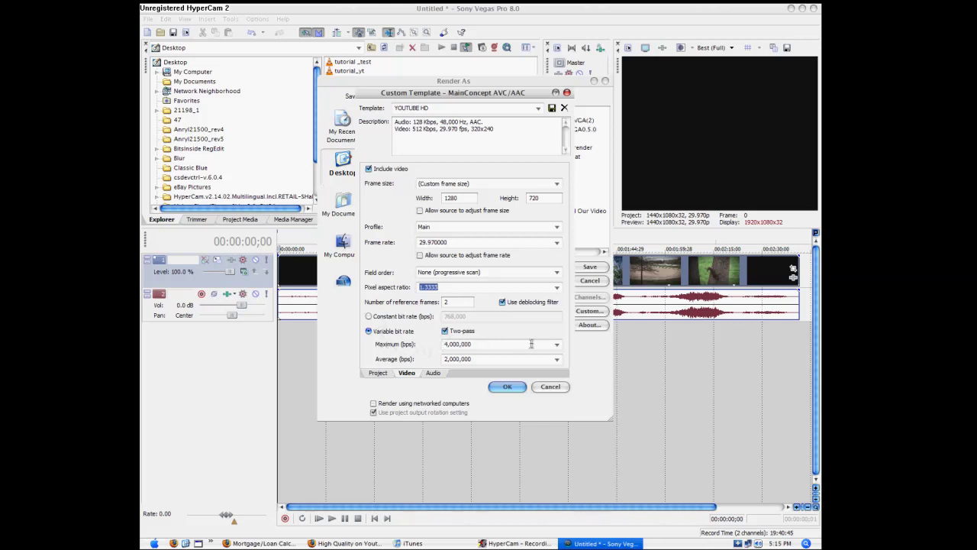
Step: Keep bit rates at 4,000,000 max and 2,000,000 average, disable two-pass, and check the 192,000 bps audio
left_click(479, 343)
left_click(479, 344)
left_click(558, 346)
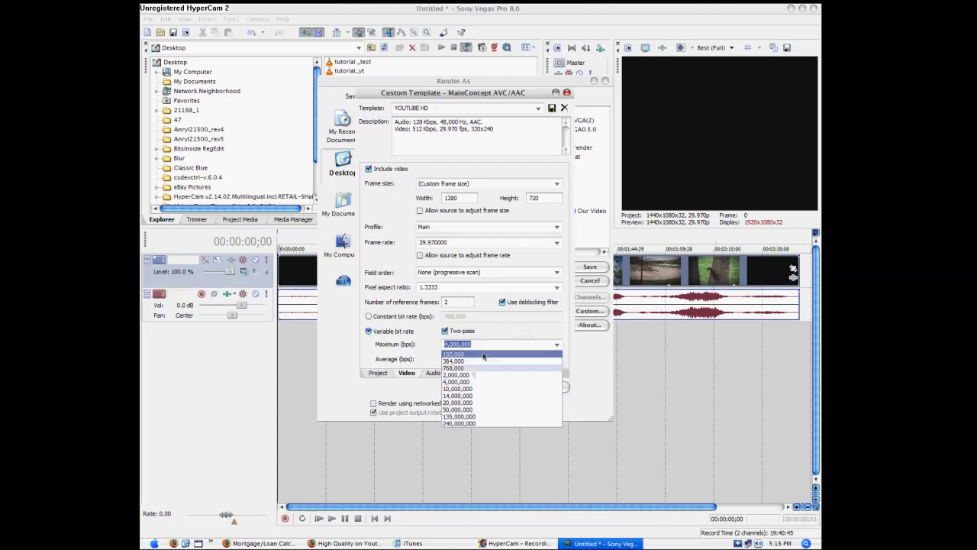
left_click(468, 381)
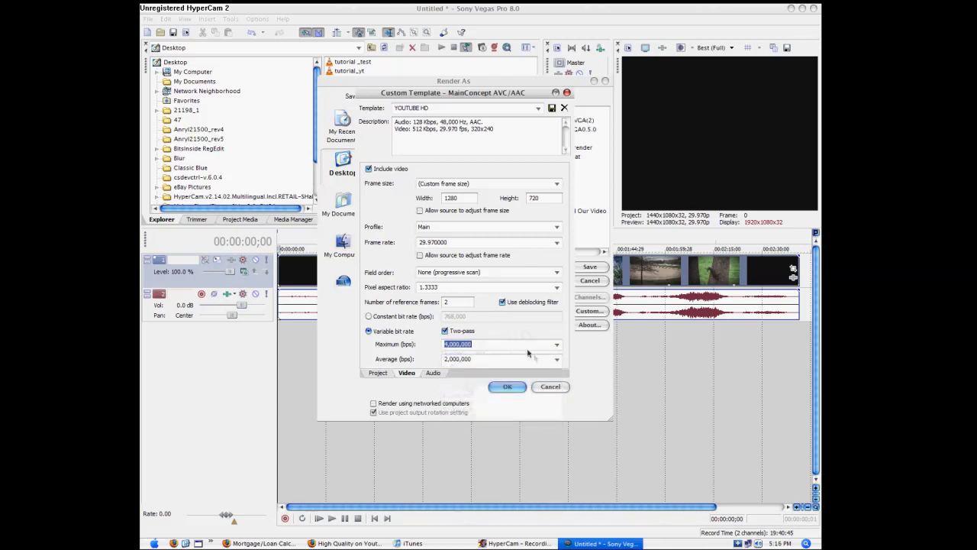
left_click(560, 361)
left_click(489, 383)
left_click(500, 335)
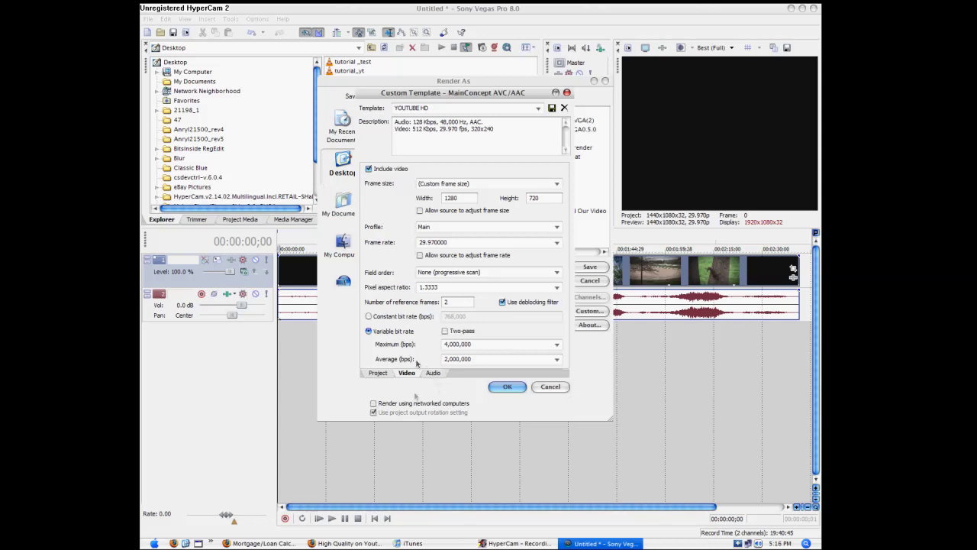
left_click(434, 373)
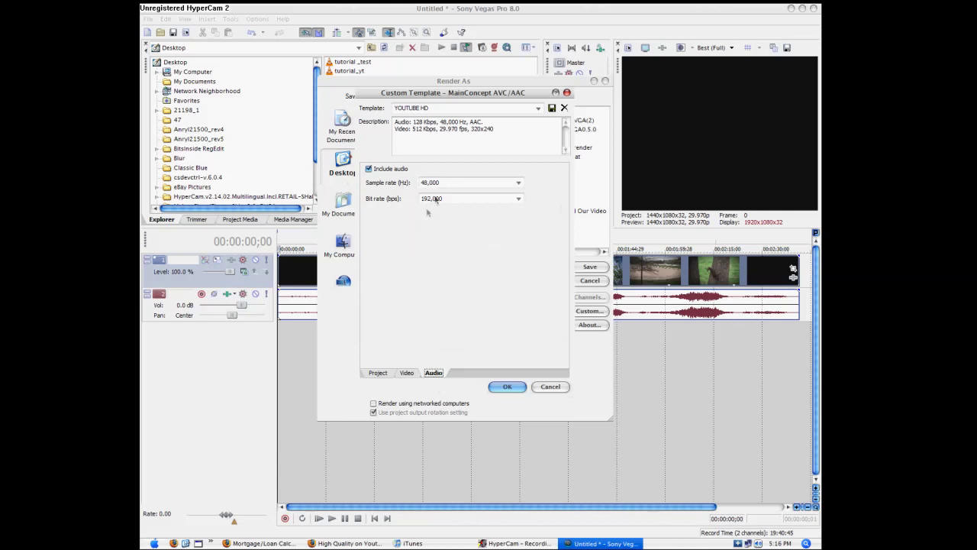
left_click(377, 372)
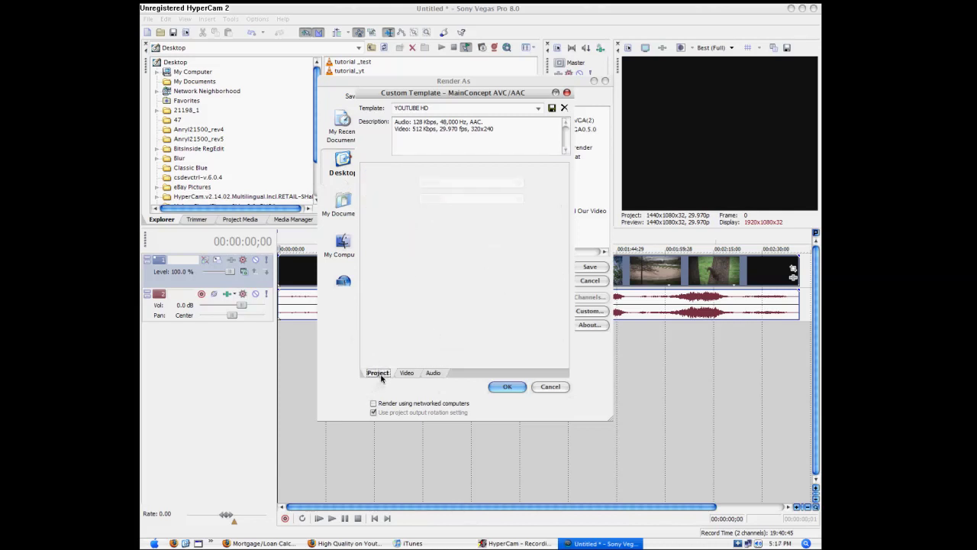
Step: Switch rendering quality to Good and then back to Best
left_click(502, 175)
left_click(489, 197)
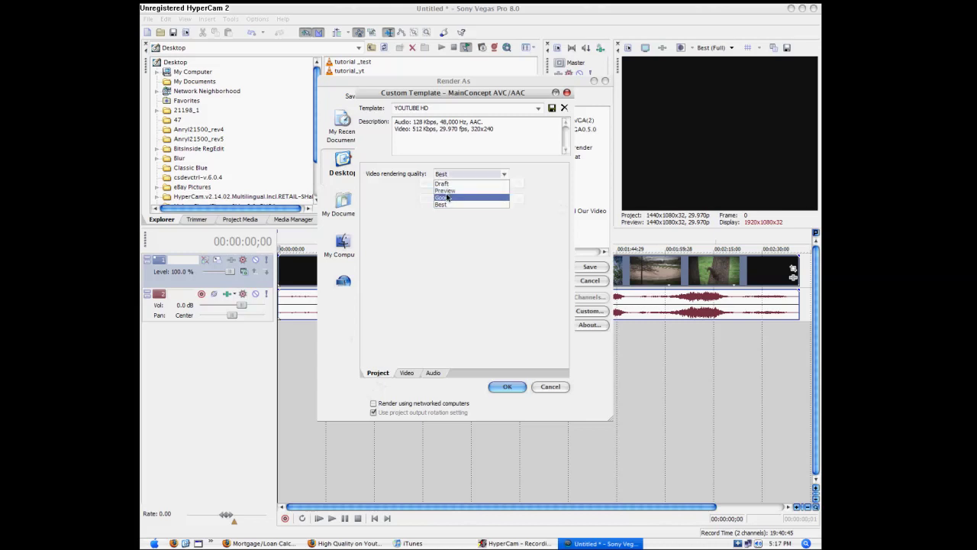
left_click(505, 177)
left_click(454, 203)
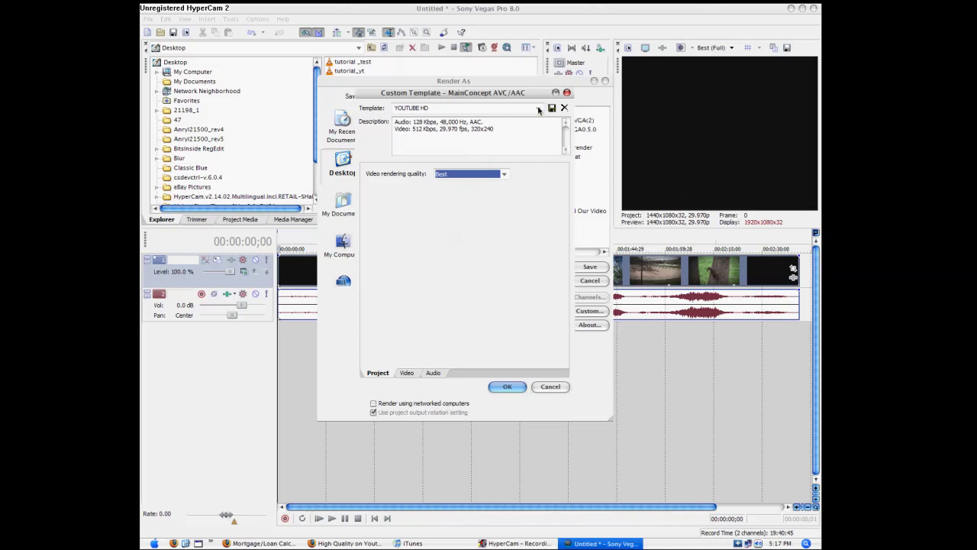
Step: Rename the template to 'YOUTUBE HD' and close the custom template settings
left_click(460, 108)
key("BackSpace")
type("YOUTUBE HD")
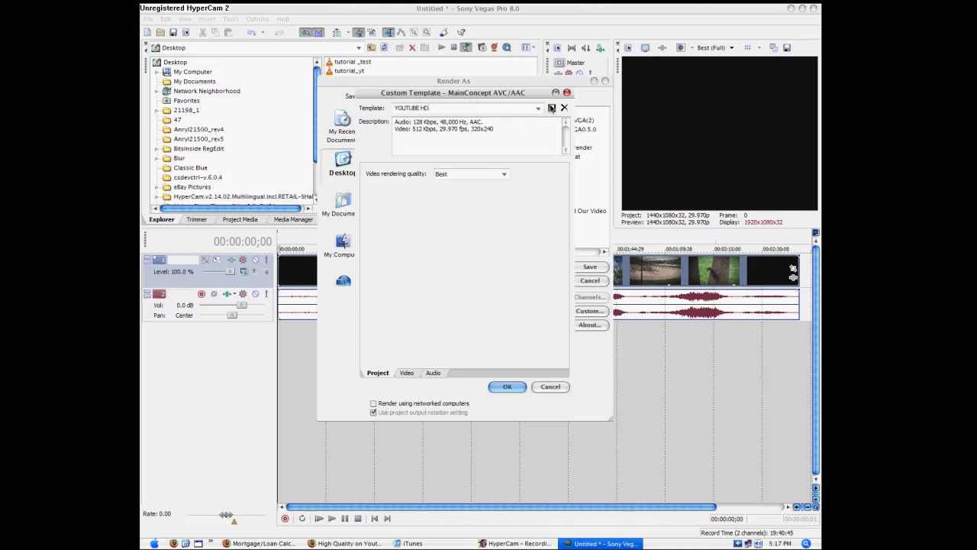
left_click(544, 388)
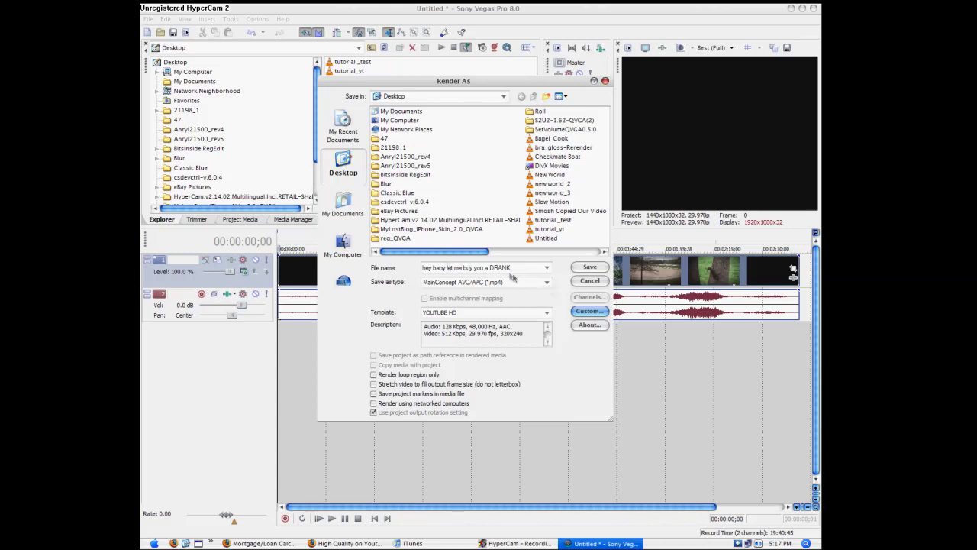
Step: Select the YOUTUBE HD template and render 'hey baby let me buy you a DRANK.mp4'
left_click(540, 315)
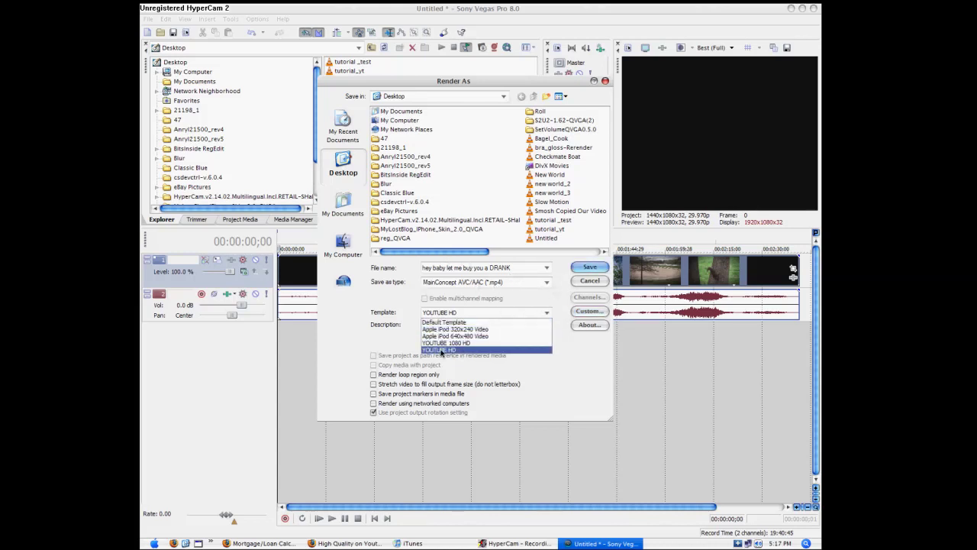
left_click(443, 351)
left_click(599, 267)
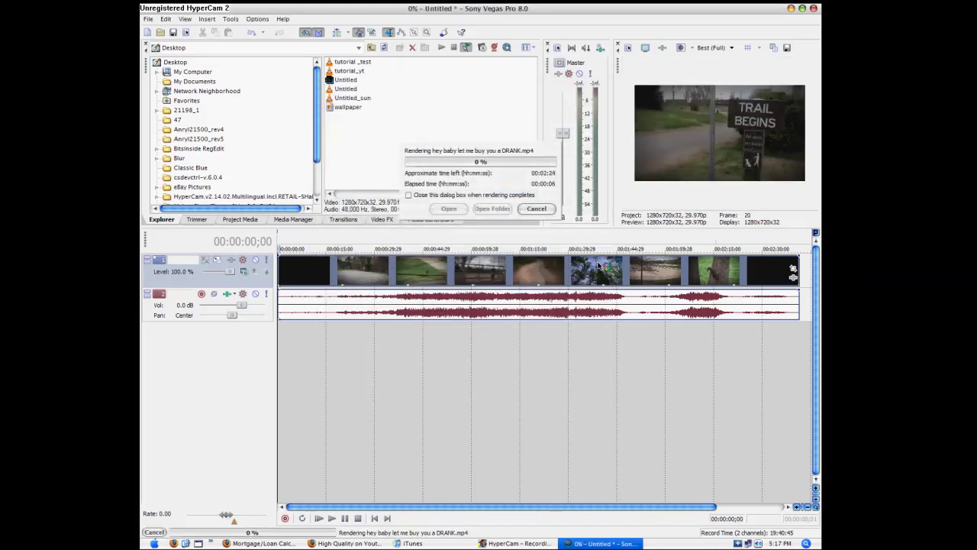